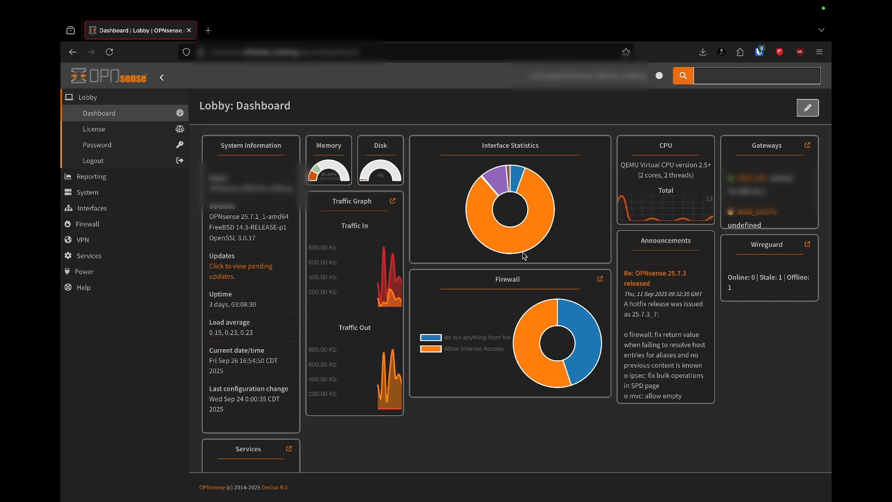
Step: Search the firmware plugins for "mdns" to check the mDNS repeater plugin
click(88, 192)
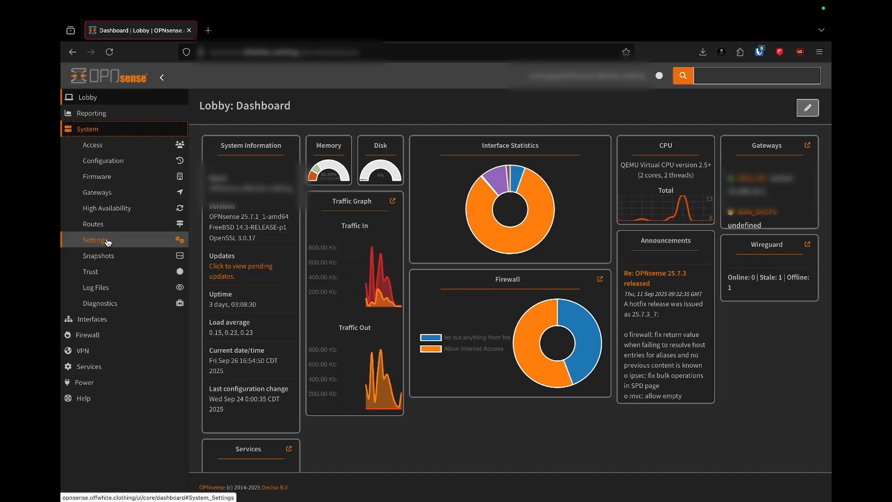
click(105, 177)
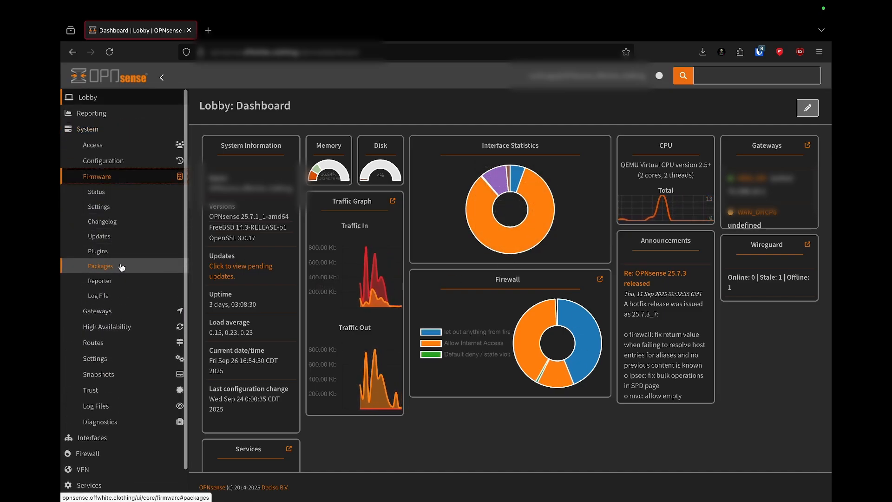
click(121, 256)
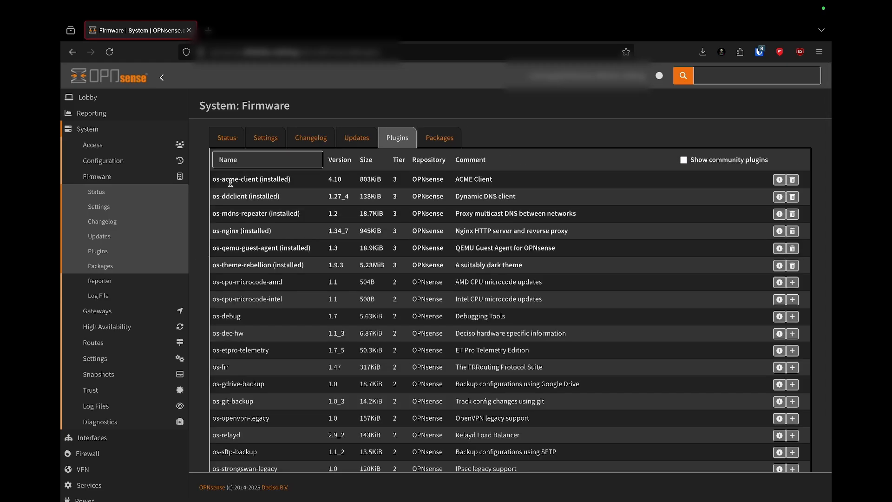
click(241, 166)
text(mdns)
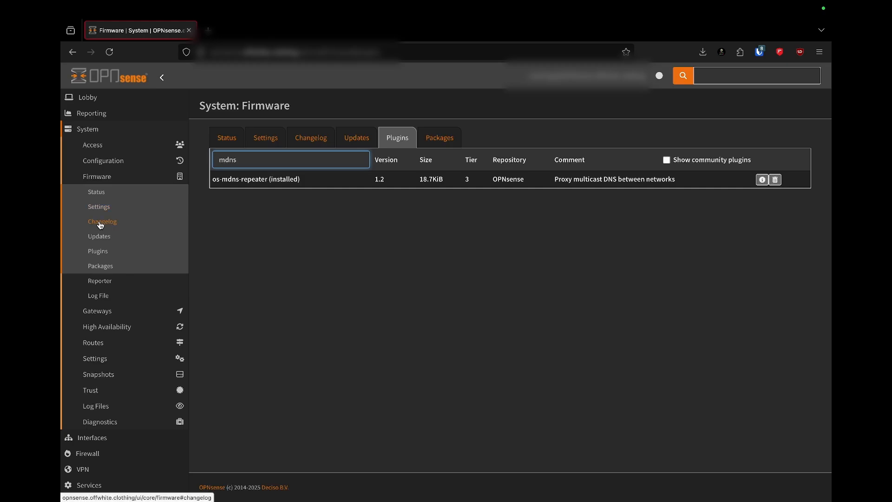
Step: Open the mDNS Repeater service settings and review which listen interfaces are selected
scroll(131, 342, down, 2)
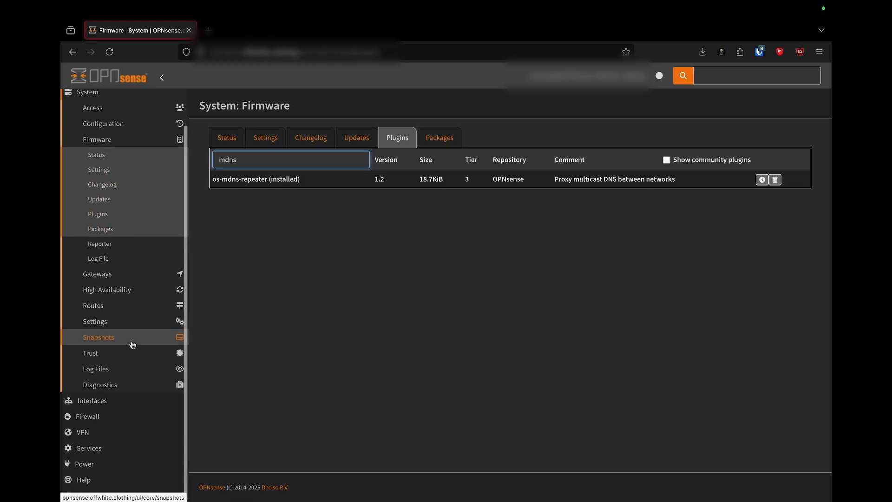
click(117, 452)
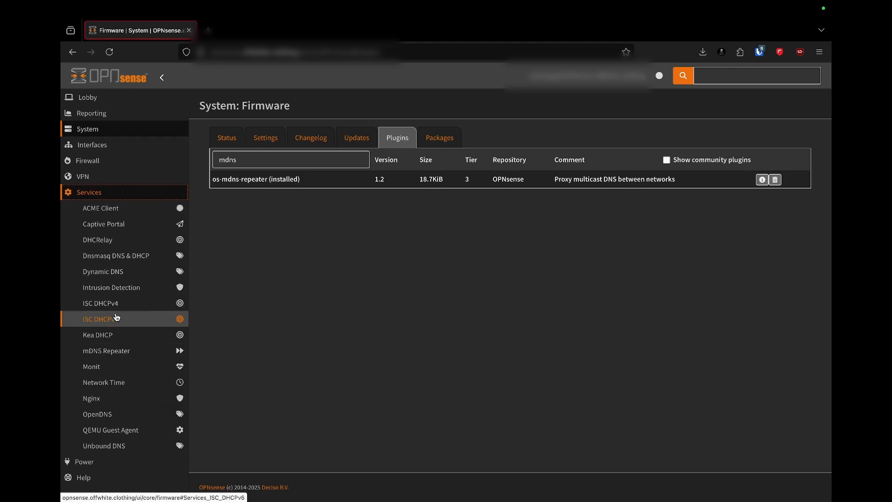
click(117, 356)
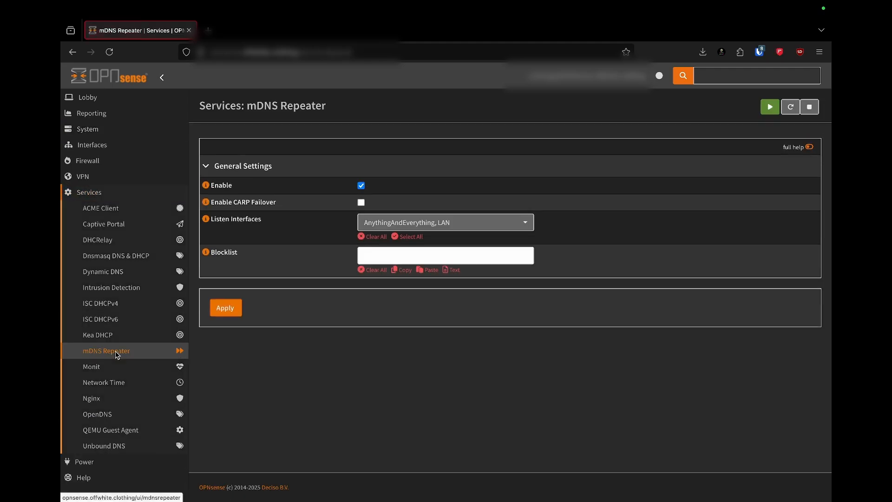
click(482, 224)
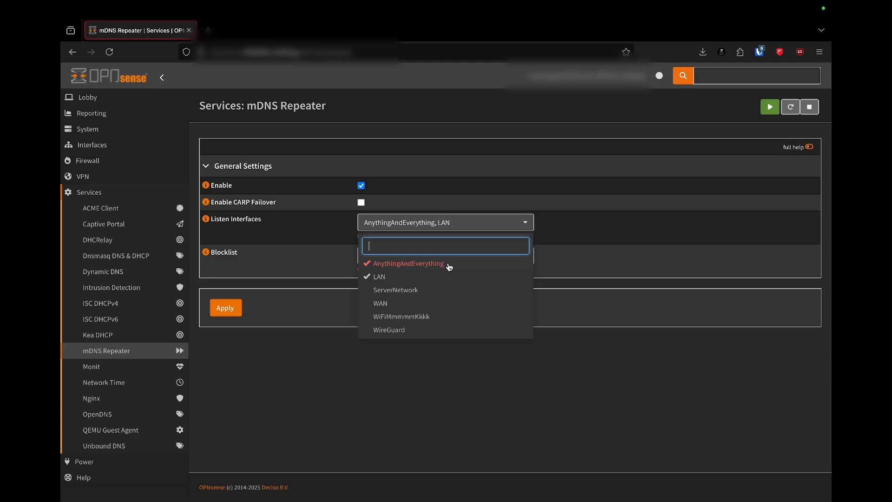
click(309, 278)
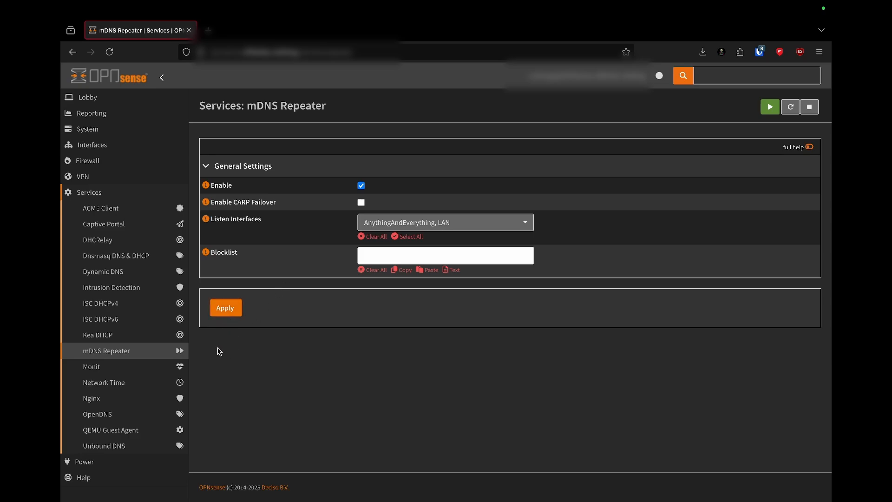
Step: Open the firewall rules of the LAN interface and review them
click(96, 196)
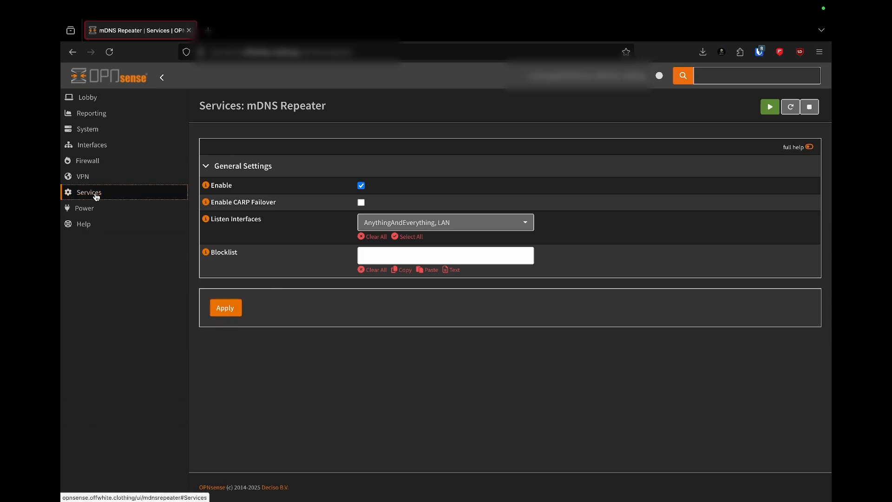
click(110, 162)
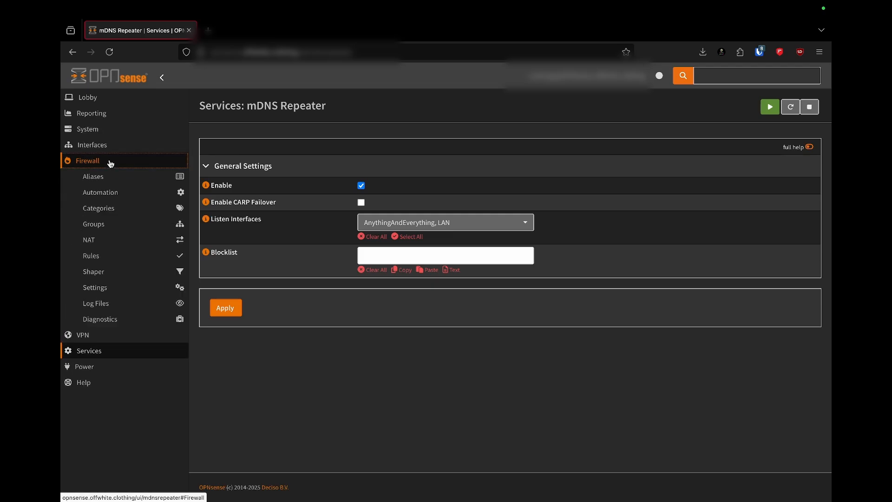
click(111, 162)
click(110, 162)
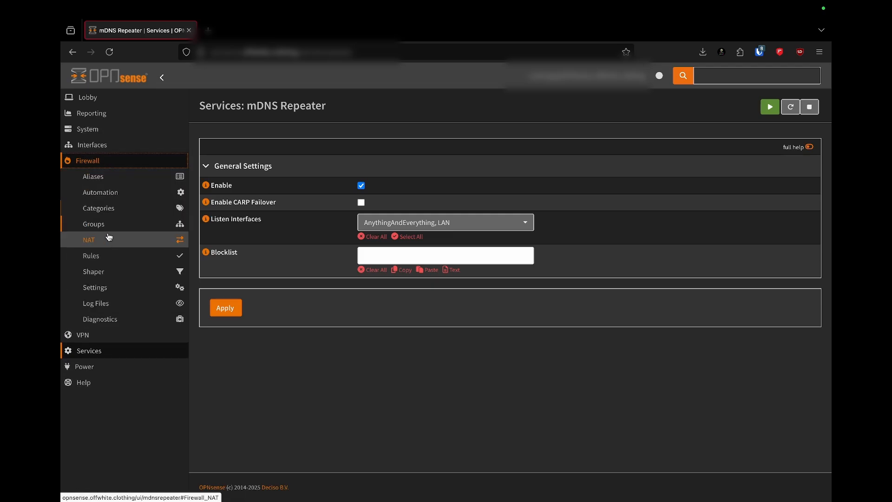
click(108, 256)
click(109, 301)
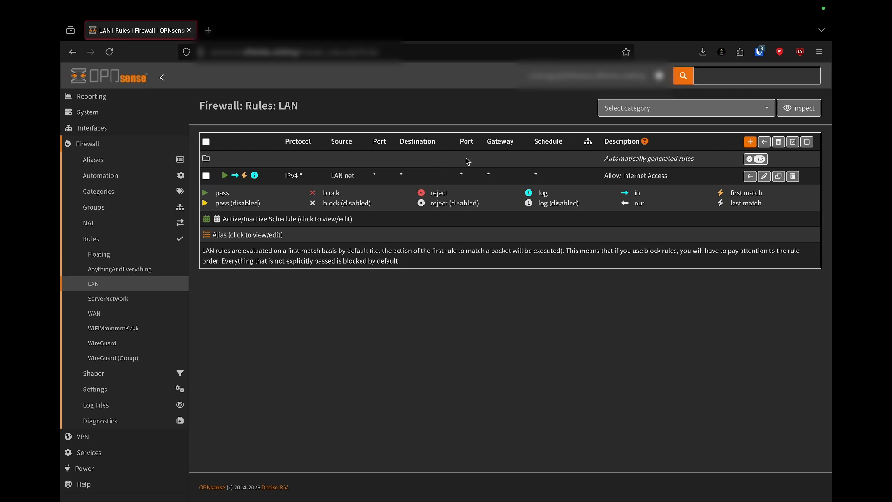
Step: Start a new firewall rule on the AnythingAndEverything interface and set its protocol to TCP/UDP
click(119, 269)
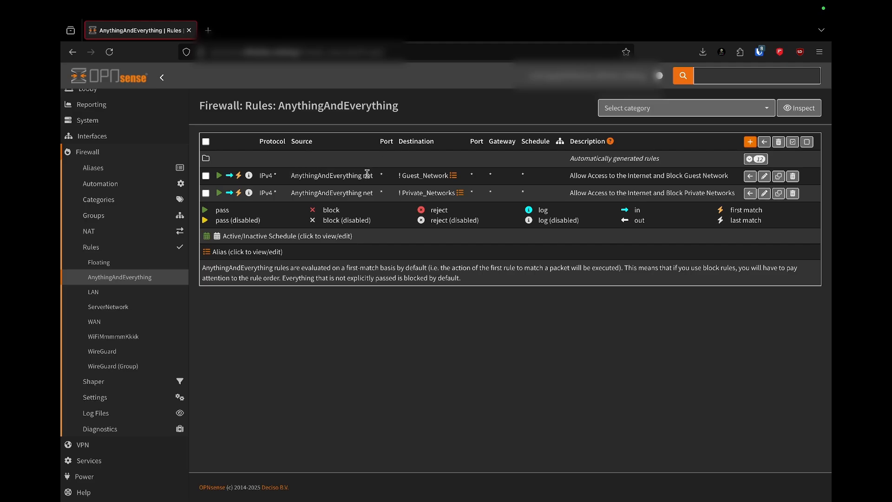
mouse_move(423, 174)
mouse_move(413, 193)
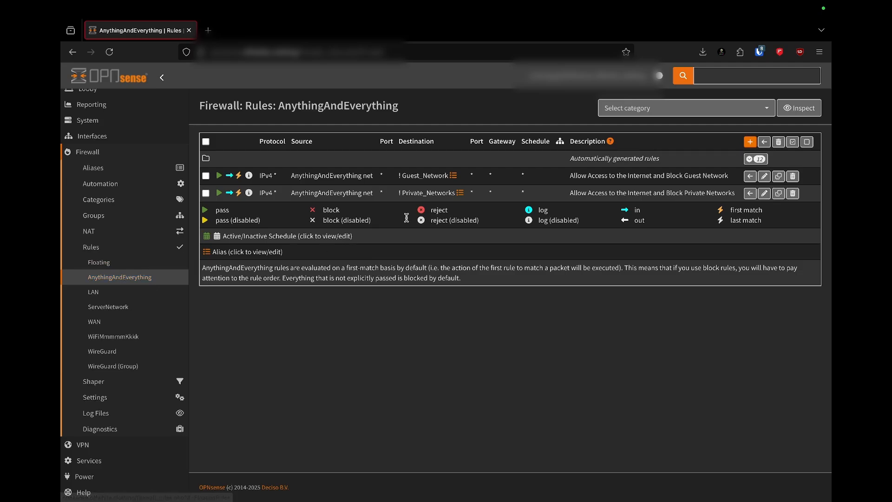
click(750, 141)
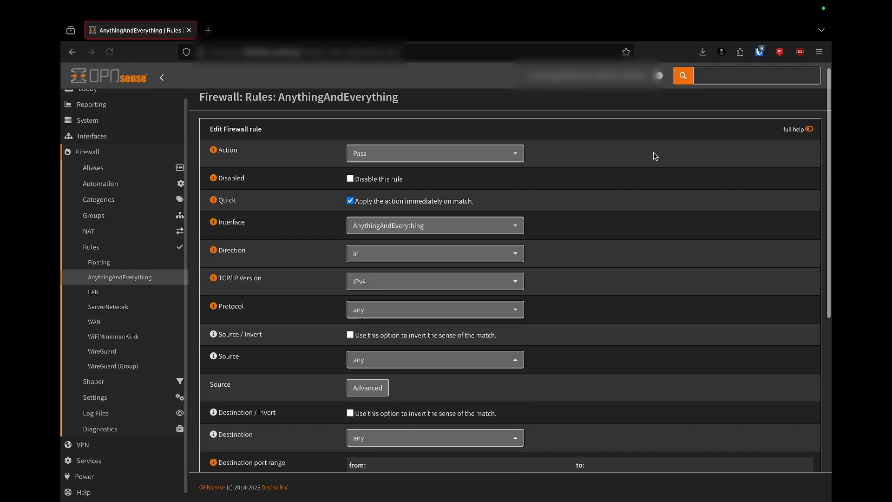
scroll(499, 182, down, 2)
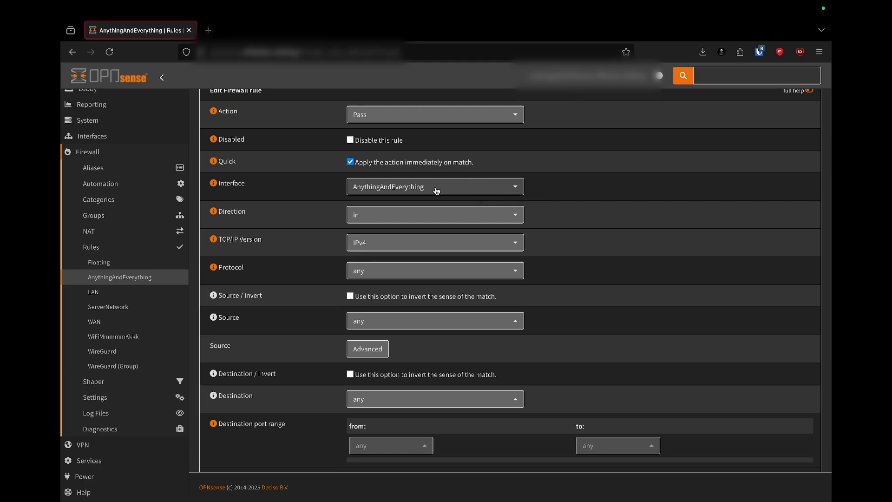
scroll(447, 197, down, 1)
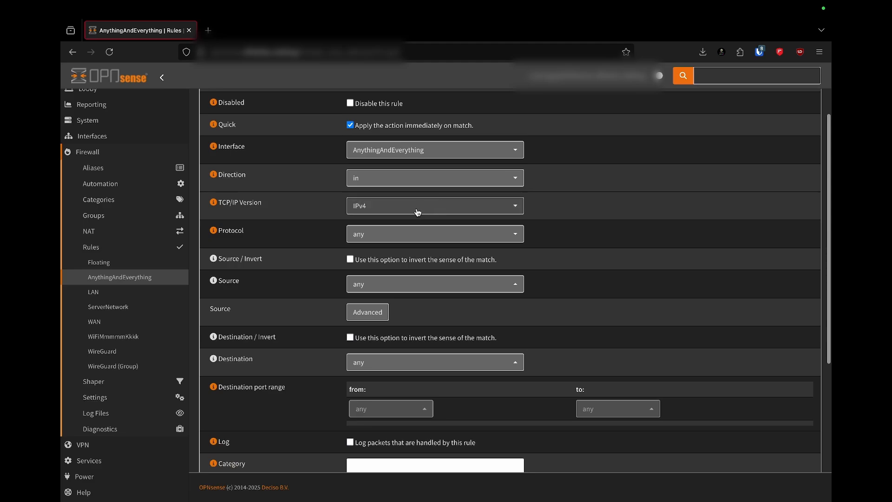
click(398, 233)
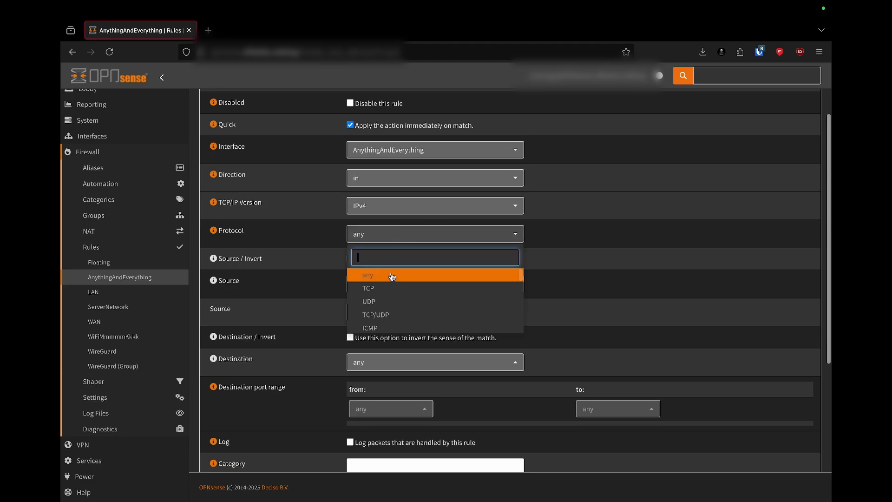
click(389, 315)
Step: Set the rule's source to the Private_Networks alias and its destination to the IoT_Network alias
scroll(390, 284, down, 1)
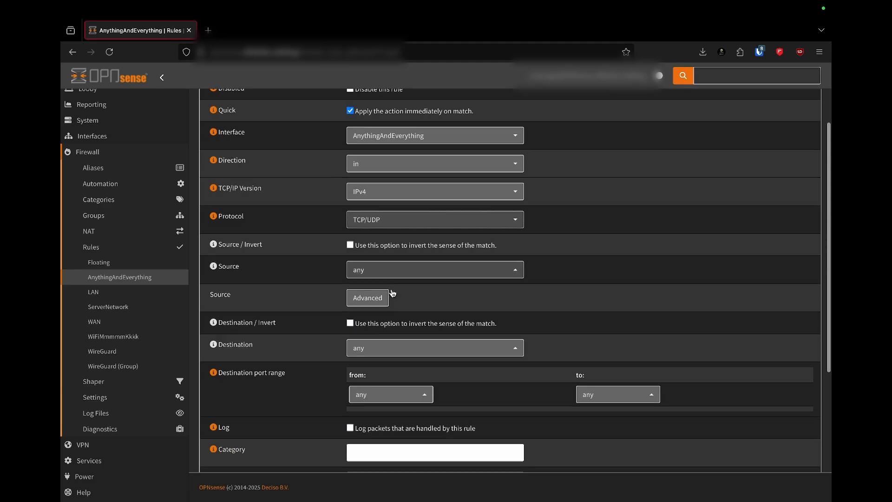
click(394, 234)
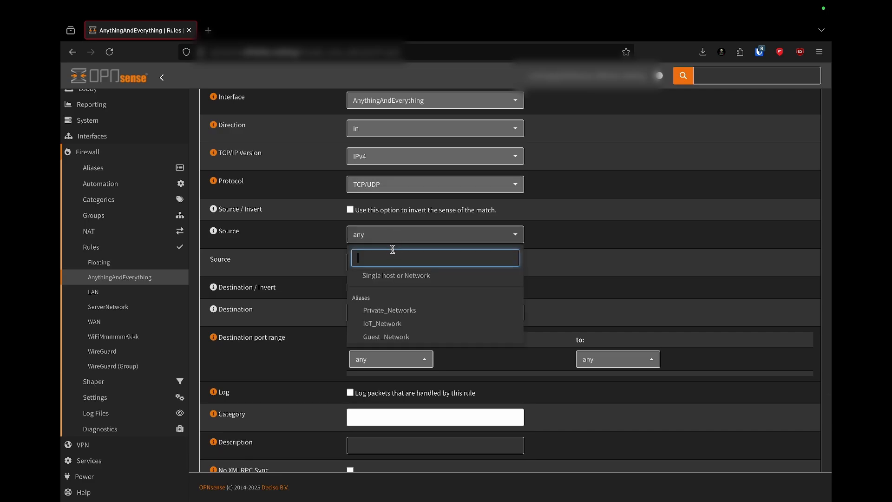
scroll(393, 297, down, 1)
click(400, 288)
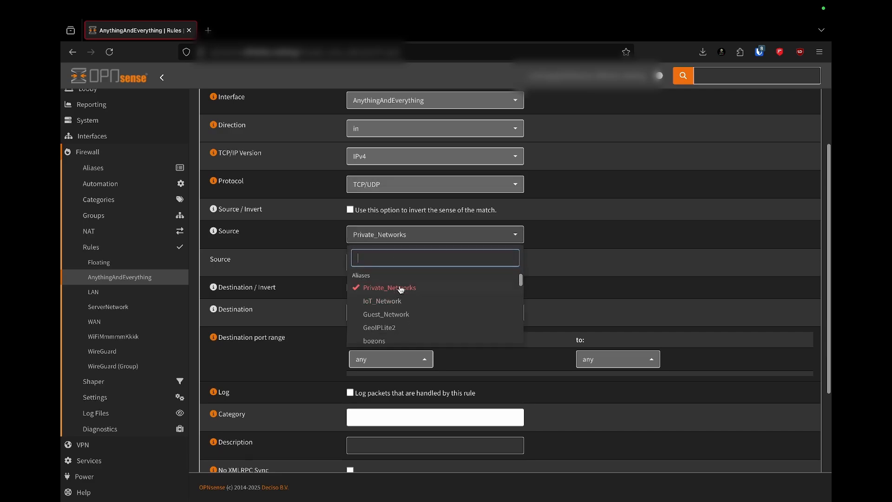
click(599, 270)
click(451, 312)
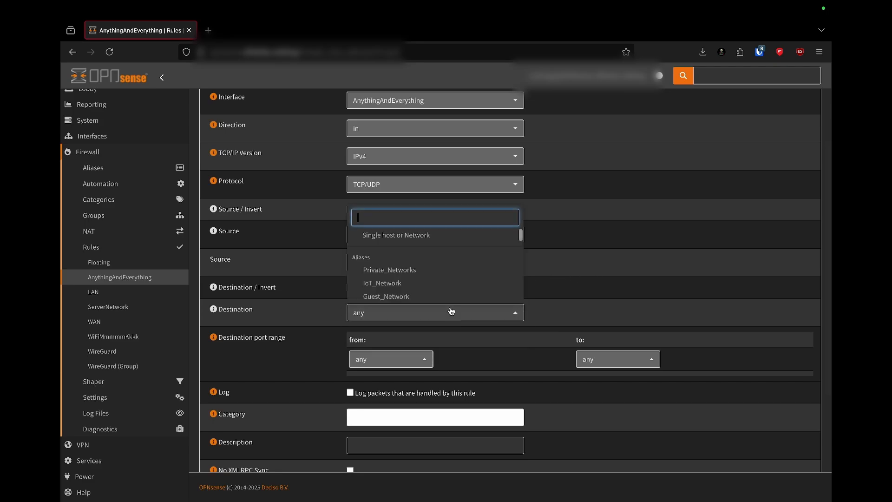
click(465, 283)
click(578, 294)
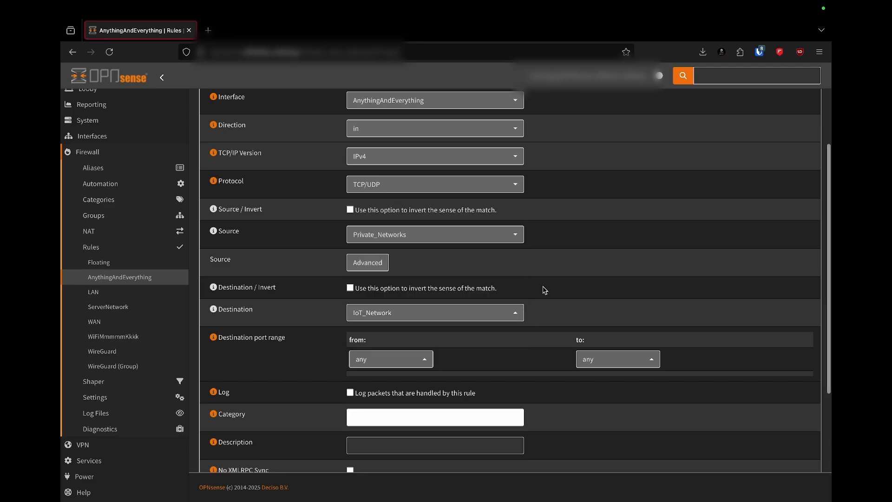
Step: Set the rule's destination port range to a custom range from 49152 to 65535
scroll(532, 273, down, 3)
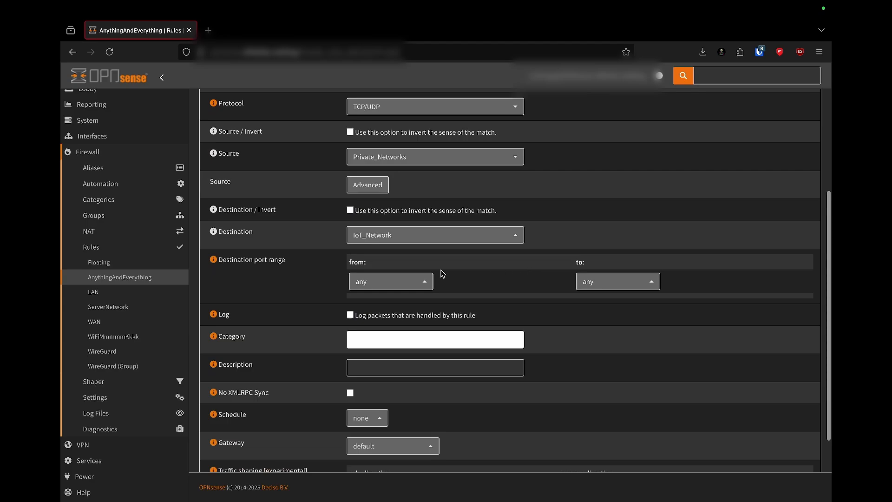
click(404, 285)
scroll(392, 337, up, 1)
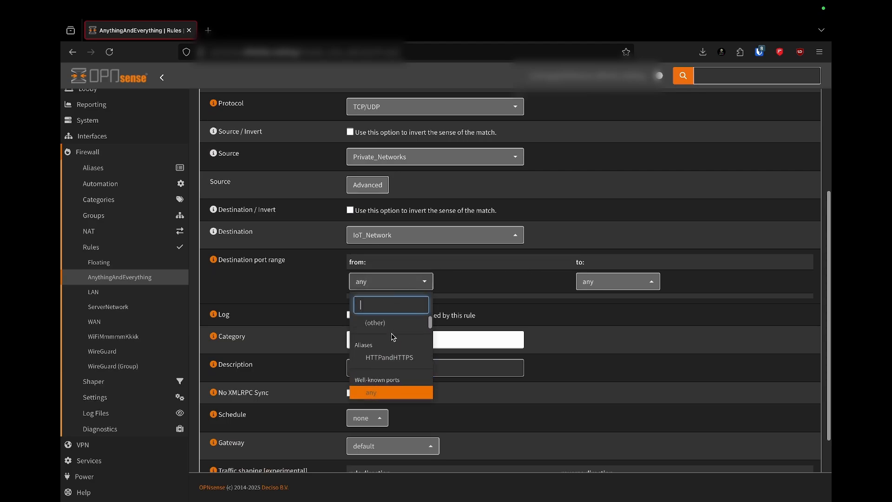
click(390, 324)
click(394, 305)
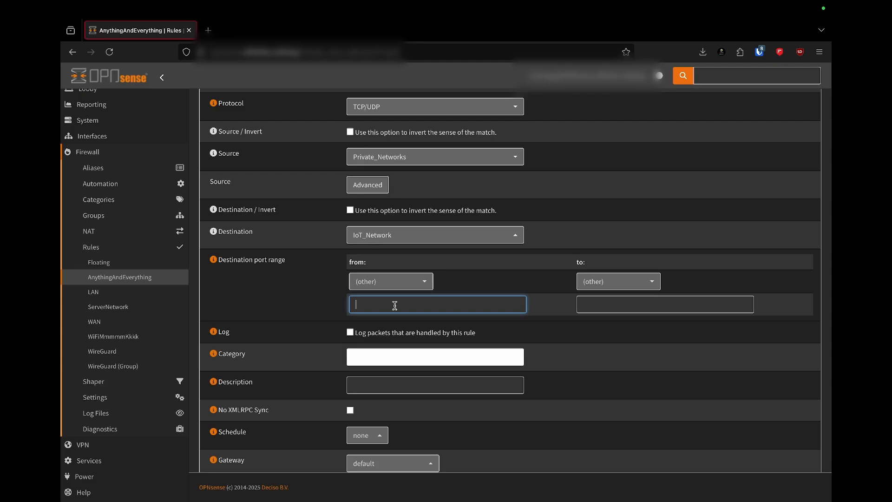
text(49152)
click(611, 307)
text(65535)
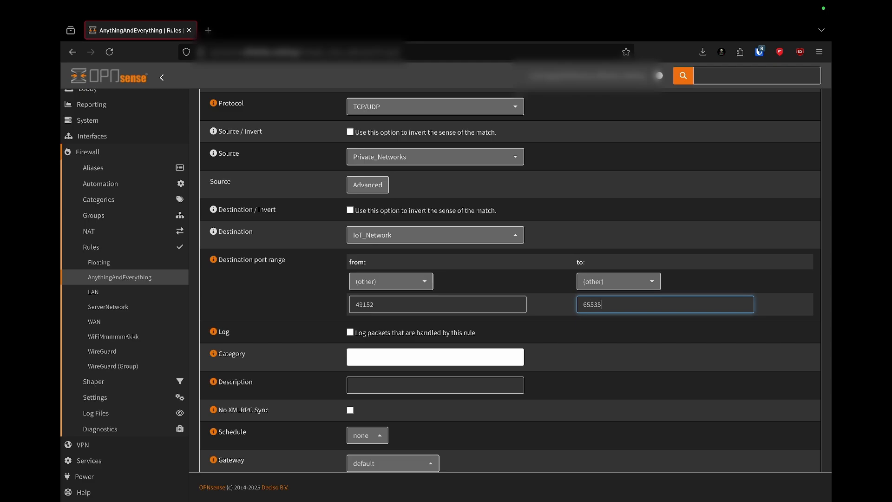
Step: Enter "AirPlay" as the rule's description and save the rule
scroll(547, 325, down, 3)
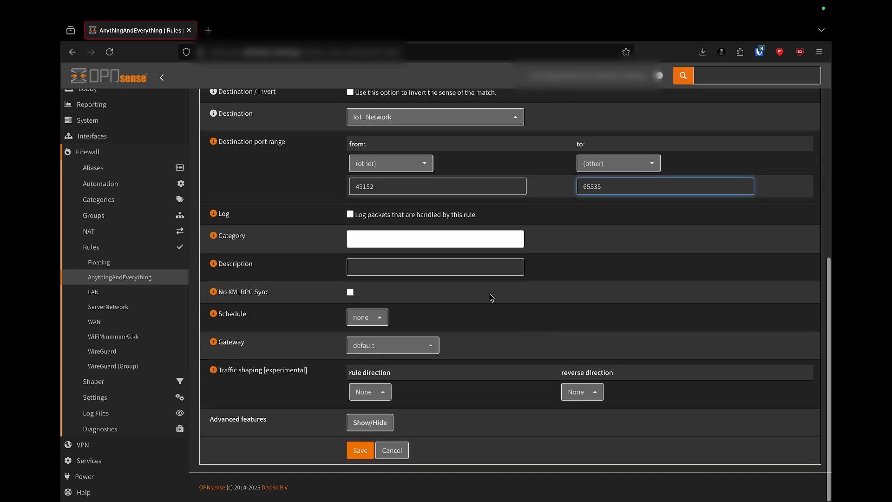
click(402, 265)
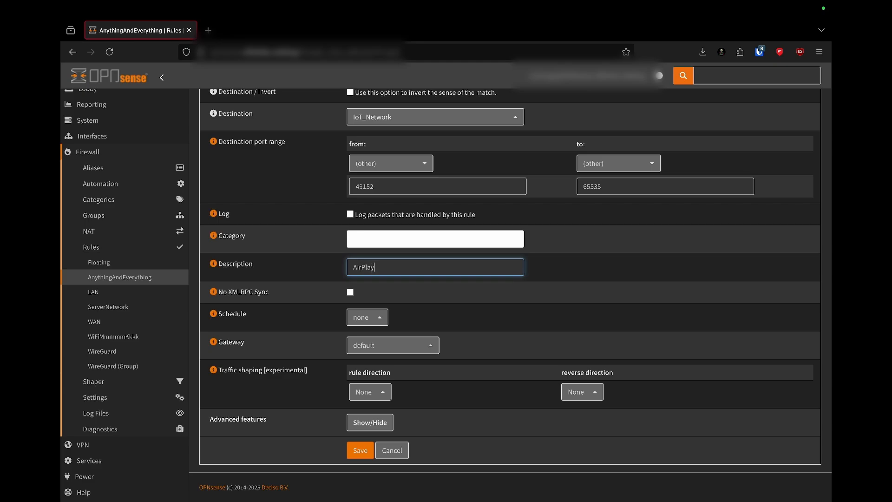
click(362, 450)
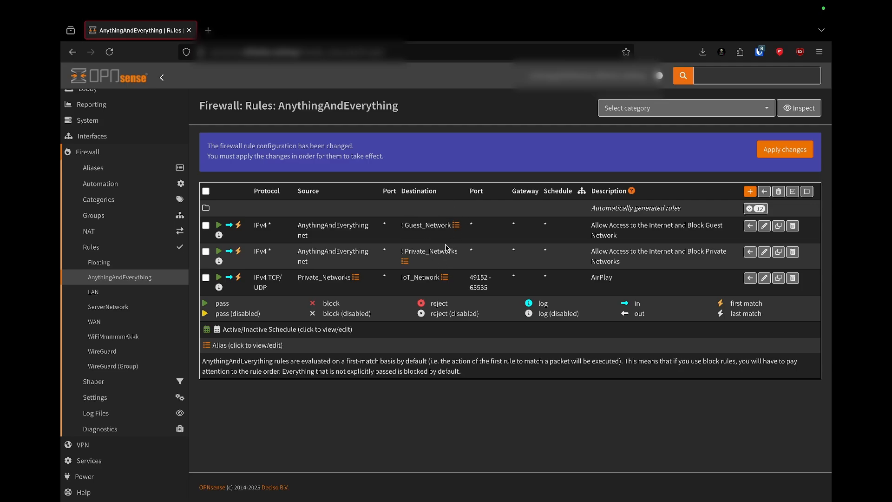
Step: Move the AirPlay rule before the rule that blocks the guest network and apply the firewall changes
click(207, 226)
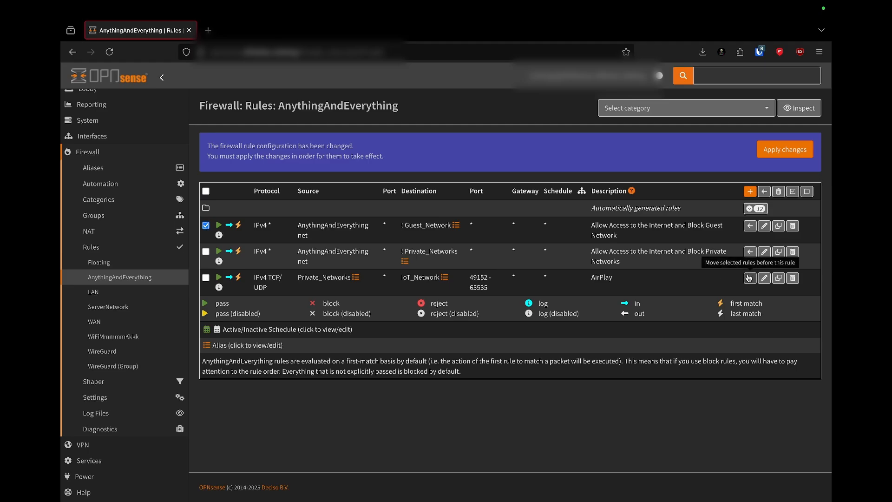
click(206, 226)
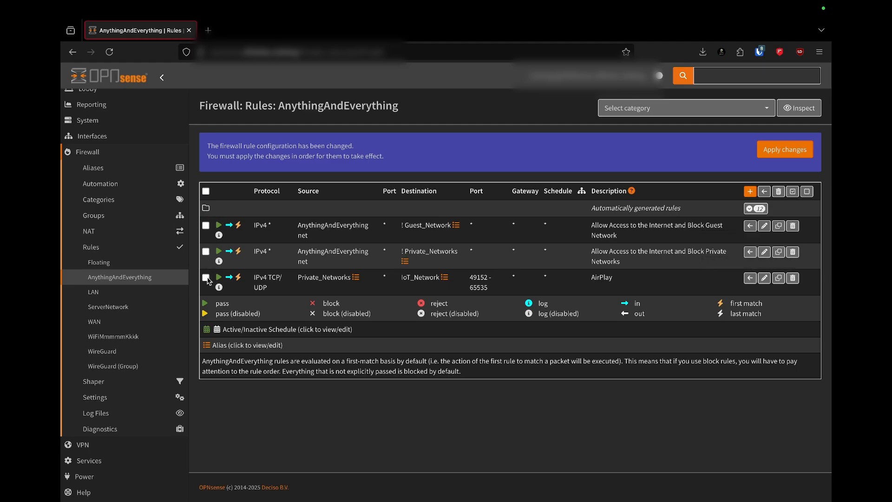
click(206, 277)
click(749, 227)
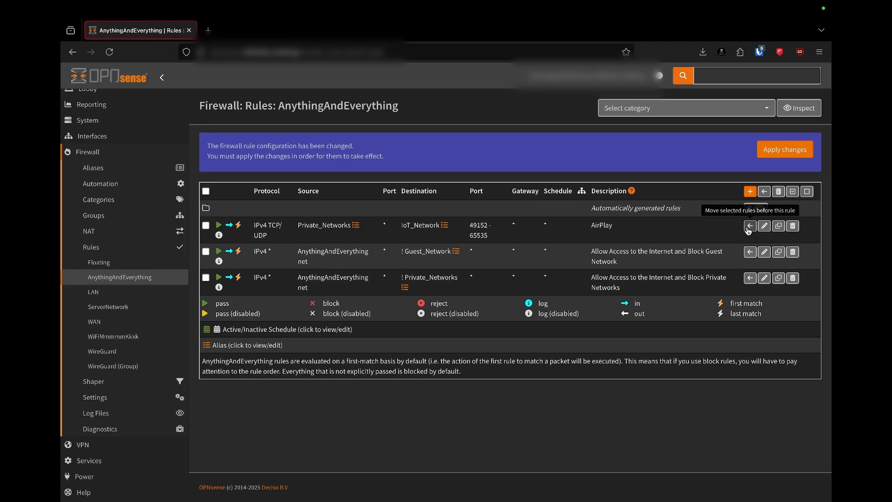
click(778, 147)
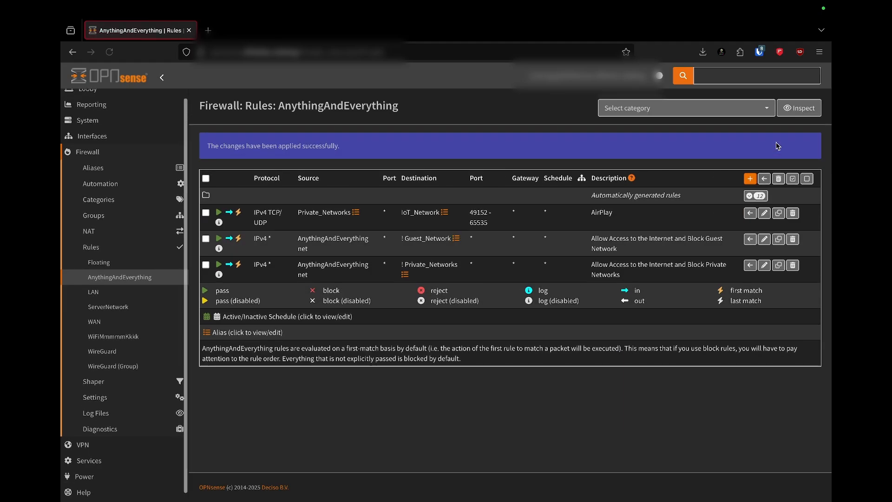
Step: Start a new firewall rule on the LAN interface and set its protocol to TCP/UDP
click(119, 292)
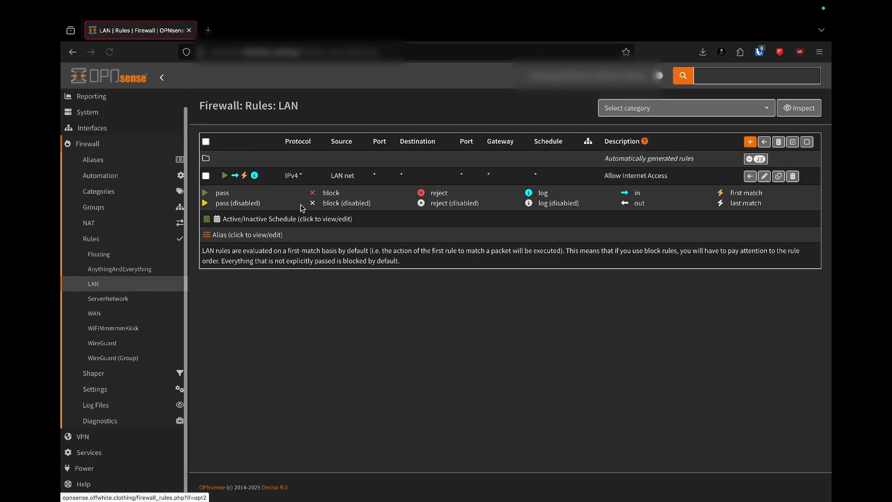
click(750, 143)
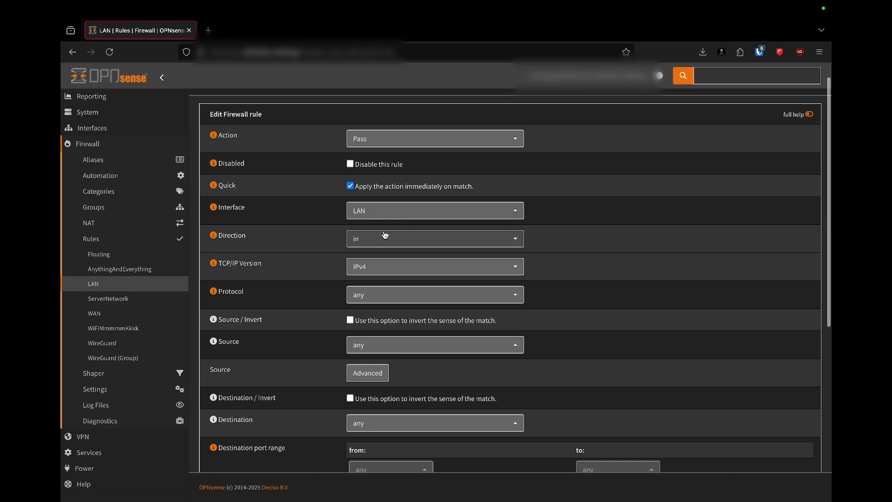
click(371, 295)
click(378, 272)
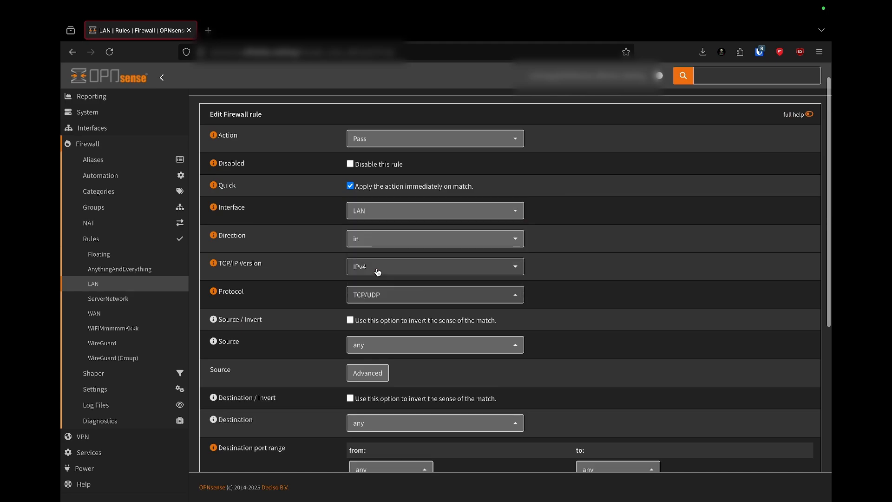
Step: Set the LAN rule's source to the IoT_Network alias and its destination to the Private_Networks alias
scroll(382, 330, down, 2)
click(381, 277)
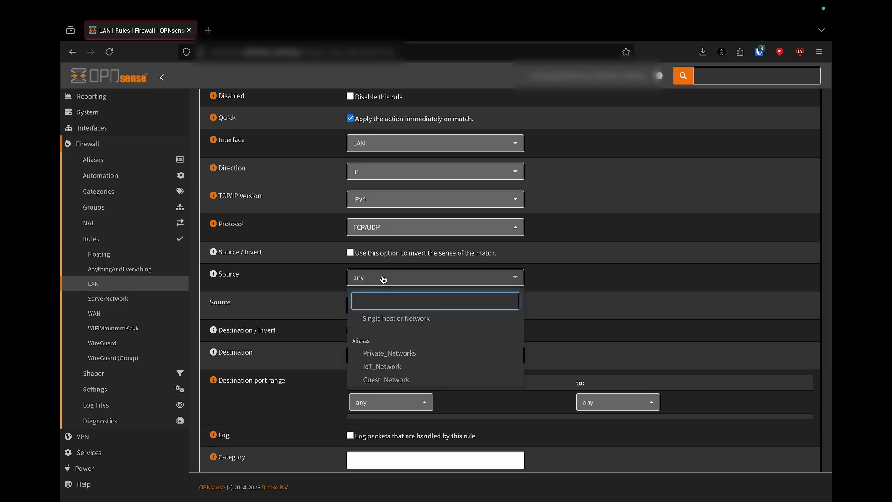
click(391, 370)
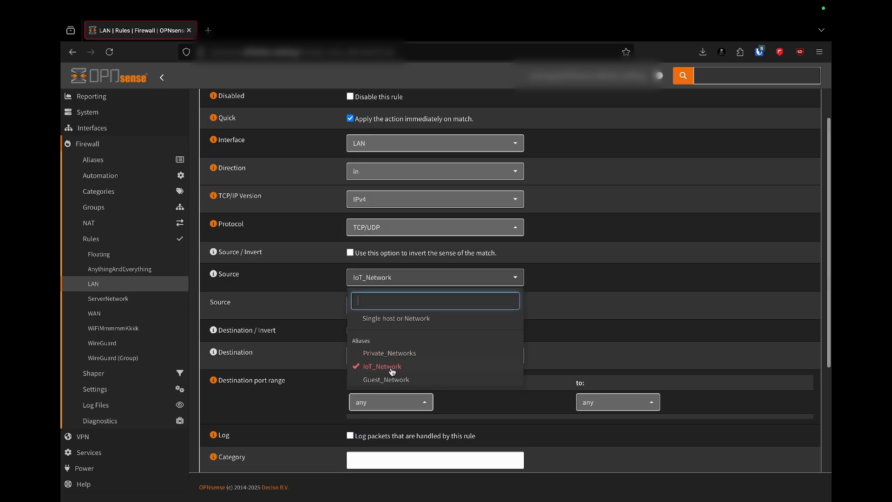
click(574, 314)
scroll(502, 308, down, 1)
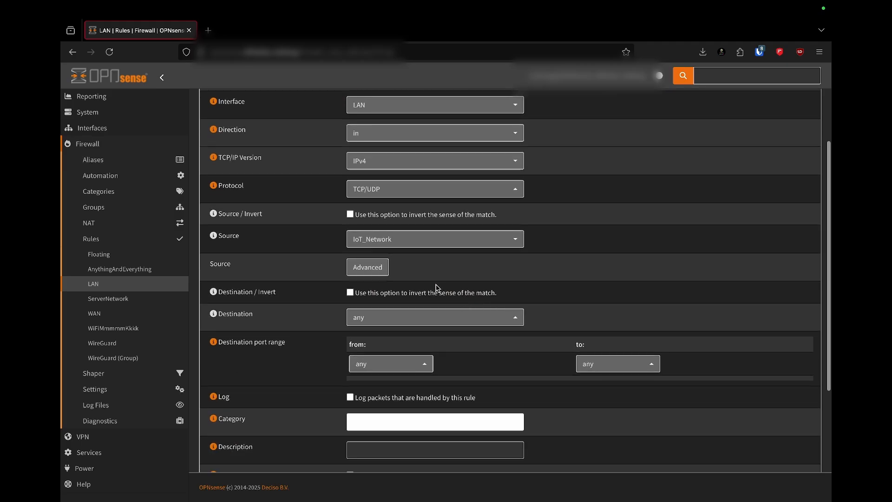
click(409, 315)
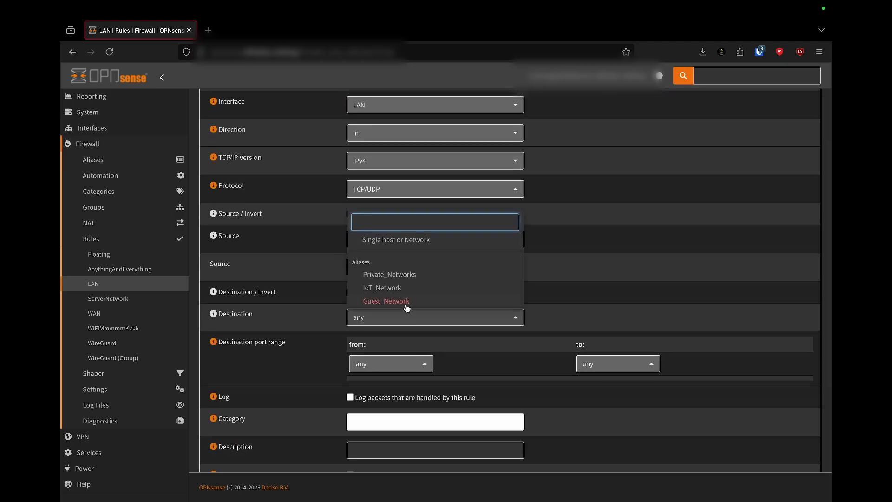
click(406, 275)
click(566, 285)
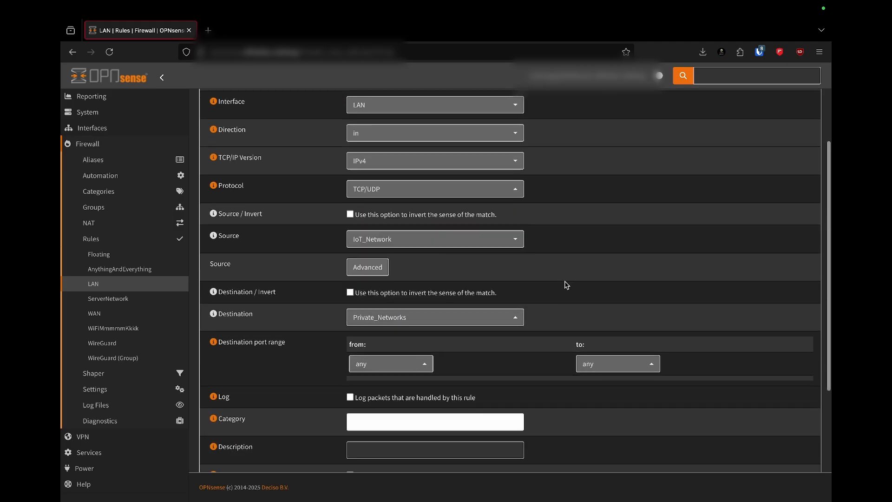
Step: Set the LAN rule's destination port range to a custom range from 49152 to 65535
scroll(564, 285, down, 1)
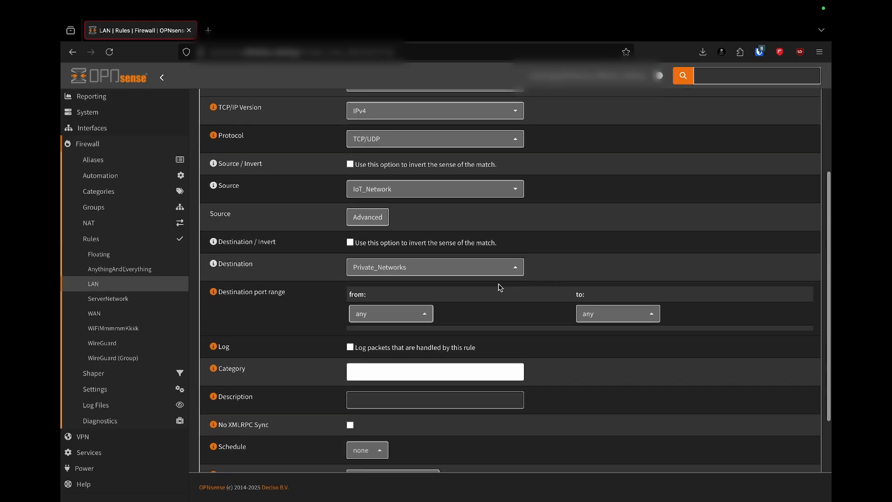
click(400, 314)
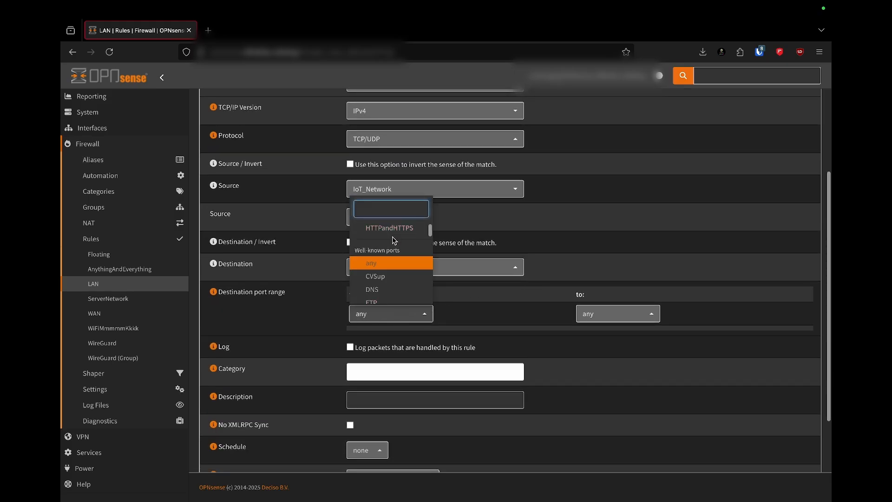
scroll(392, 232, up, 2)
click(391, 228)
click(385, 335)
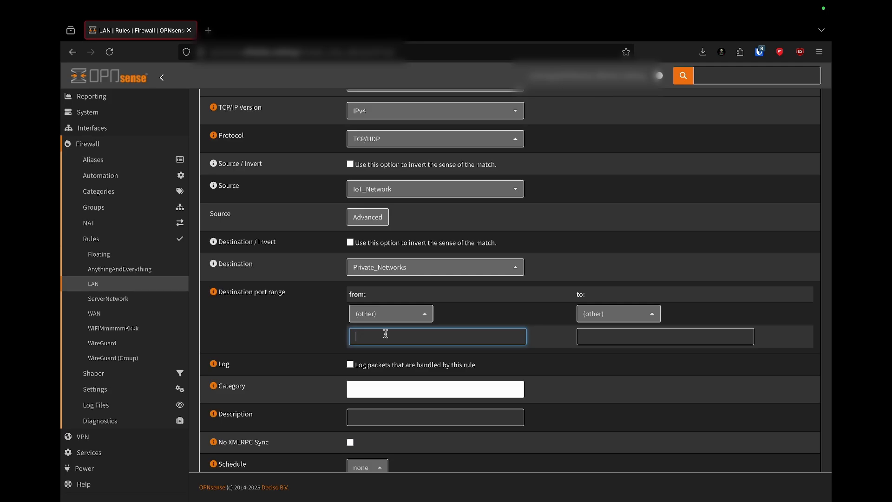
text(655)
key(BackSpace)
key(BackSpace)
key(BackSpace)
text(49152)
click(583, 341)
text(6)
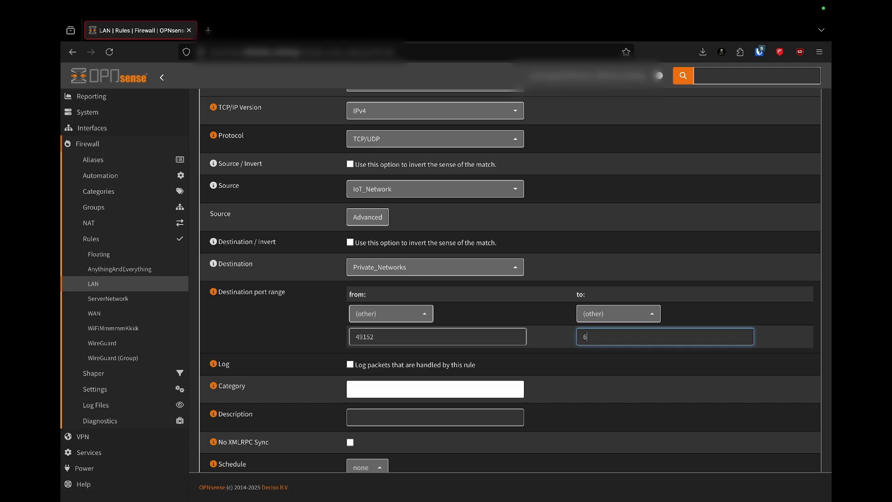
text(5535)
Step: Enter "AirPlay" as the LAN rule's description and save the rule
scroll(508, 362, down, 2)
click(476, 362)
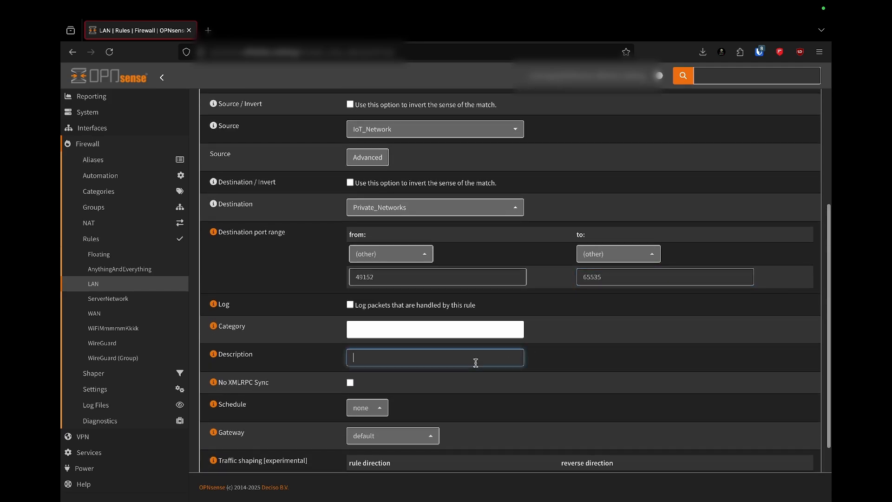
text(Al)
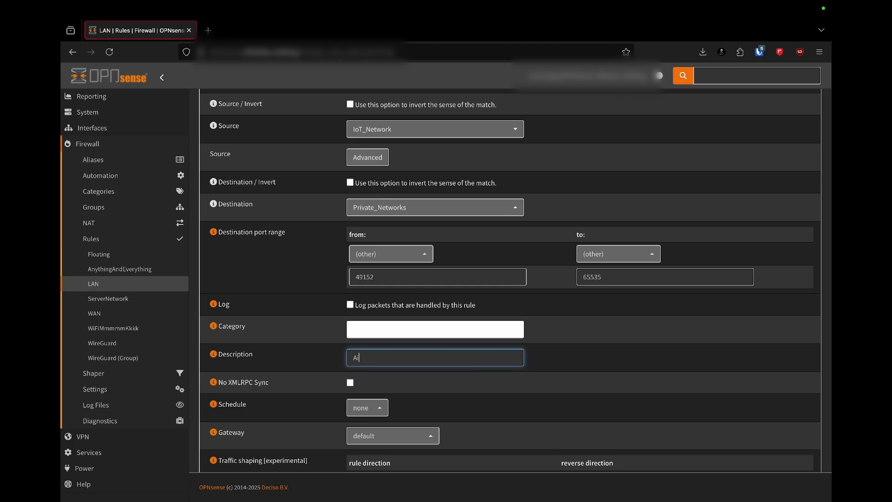
text(rPlay)
scroll(486, 285, down, 3)
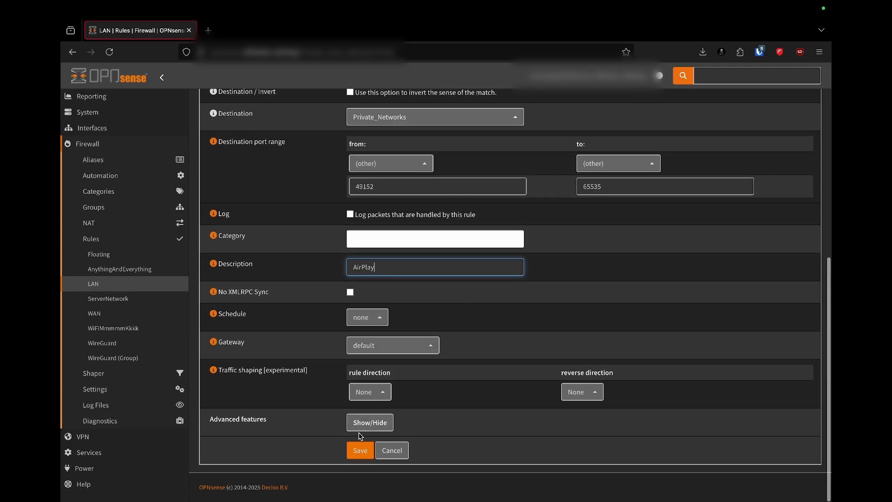
click(360, 449)
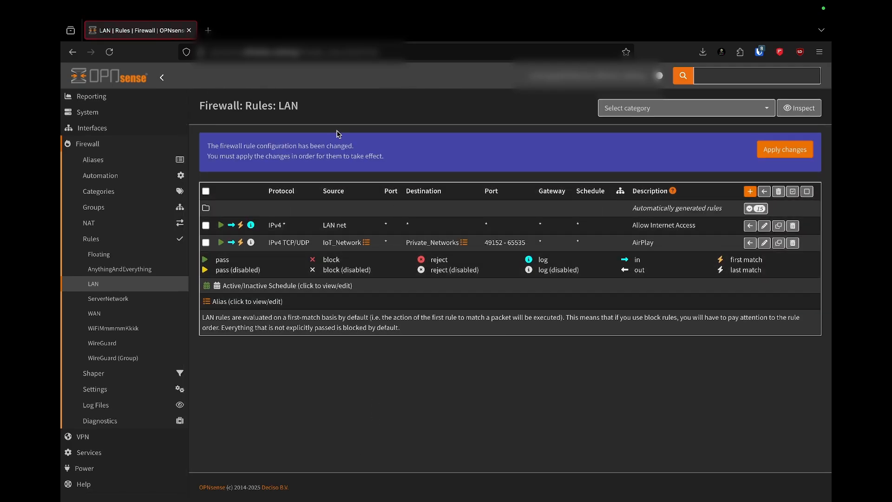
Step: Place the Allow Internet Access rule before the AirPlay rule on LAN and apply the firewall changes
click(206, 226)
click(750, 242)
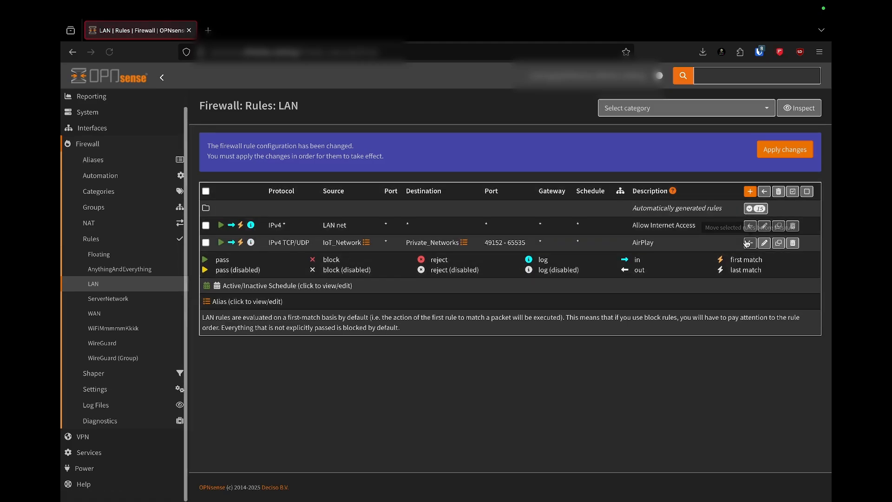
click(785, 149)
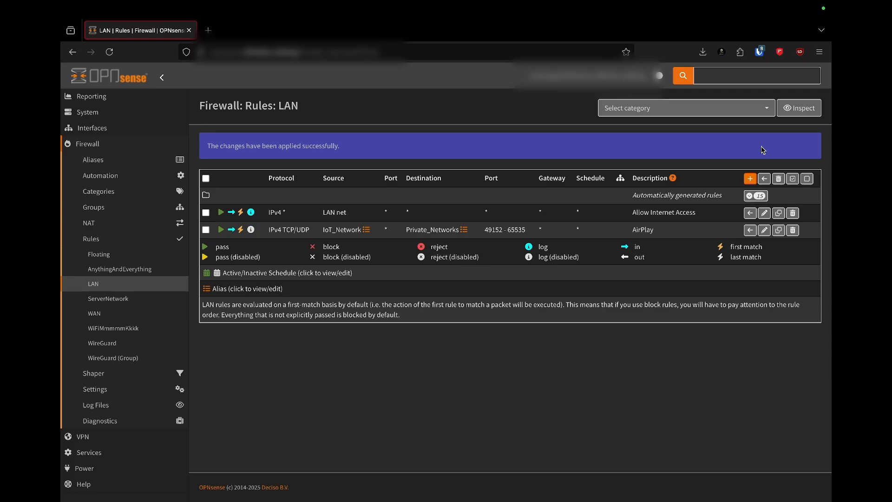
Step: Start macOS screen mirroring to the [LG] webOS TV OLED65C4AUA to test AirPlay across the networks
mouse_move(647, 1)
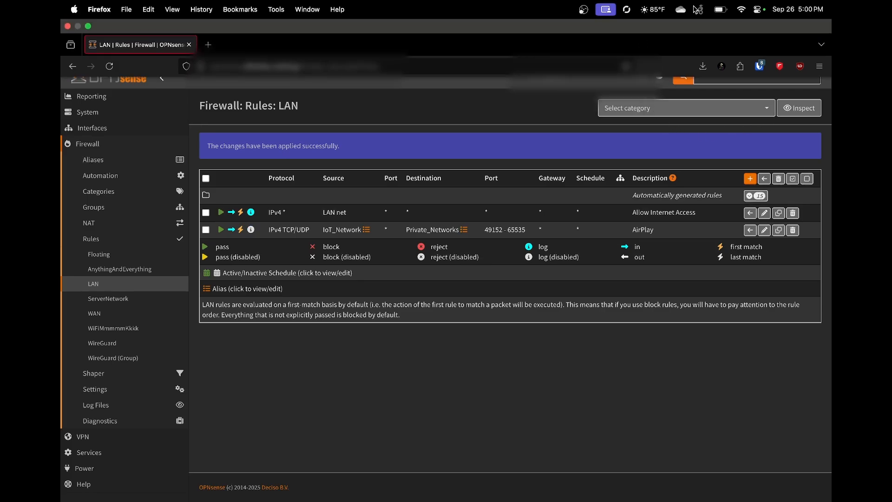
click(761, 9)
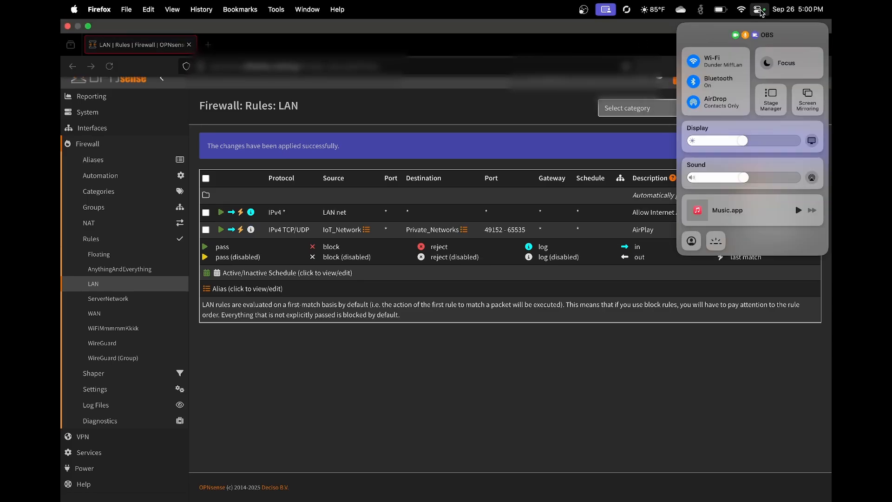
click(801, 108)
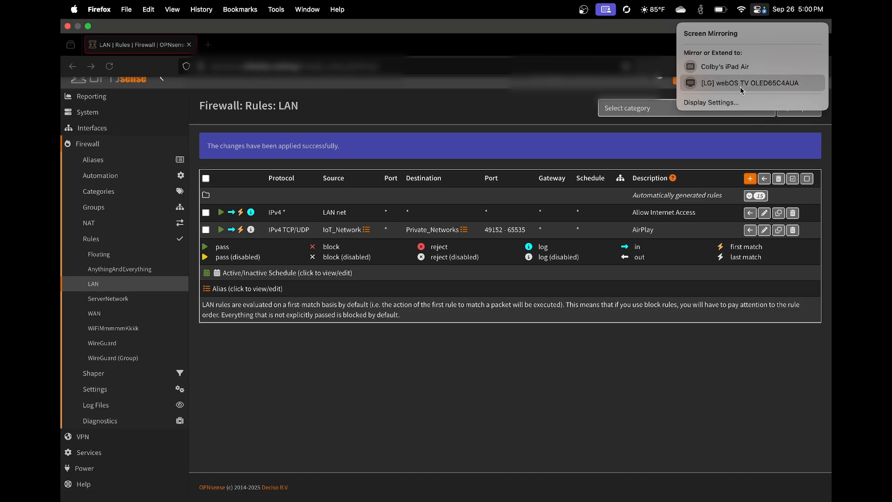
click(740, 88)
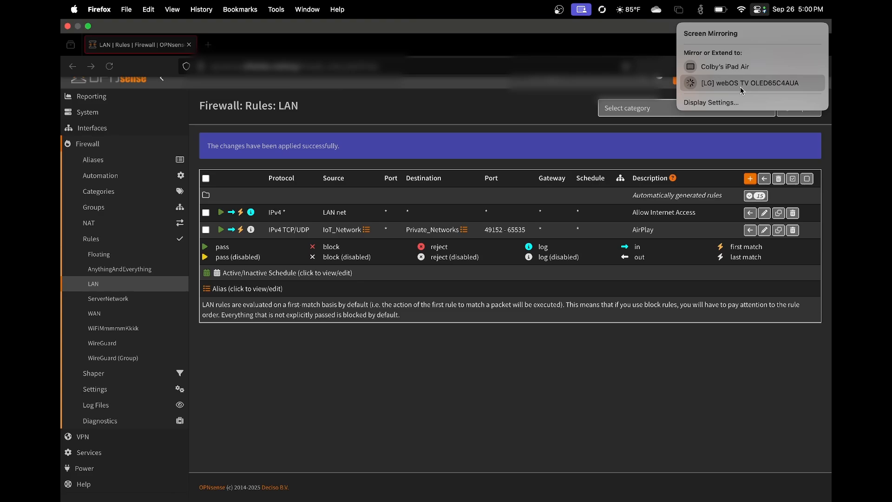